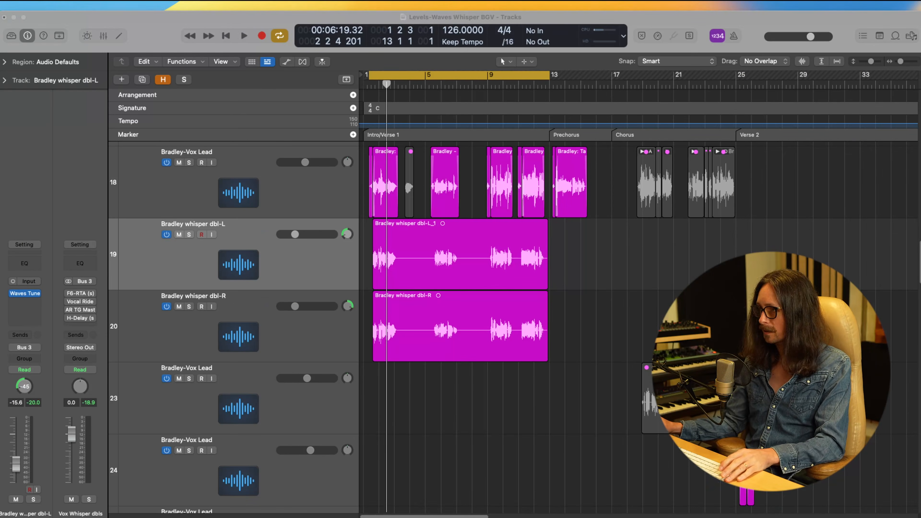
# Play back the two whisper double tracks in the first verse.
pyautogui.click(824, 212)
pyautogui.press('space')
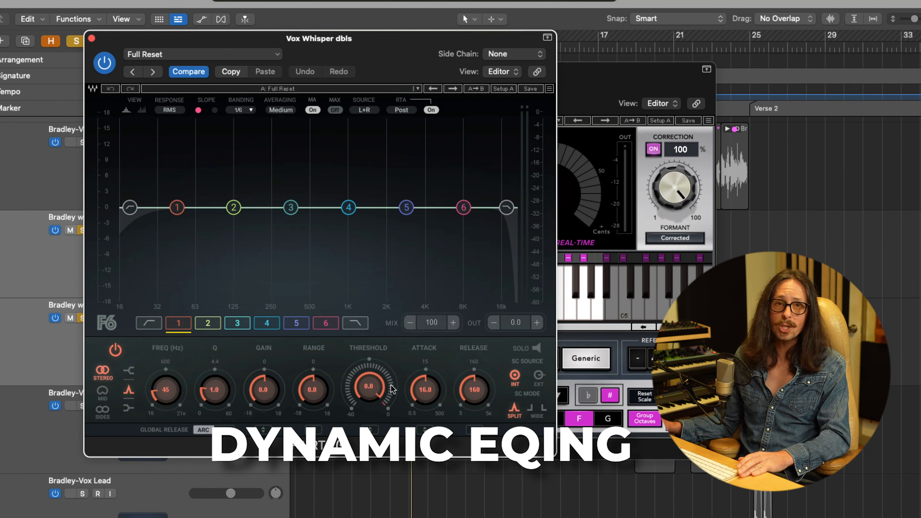
# Enable the high-pass filter in the F6 EQ on the whisper doubles and set its cutoff to about 193 Hz.
pyautogui.click(149, 323)
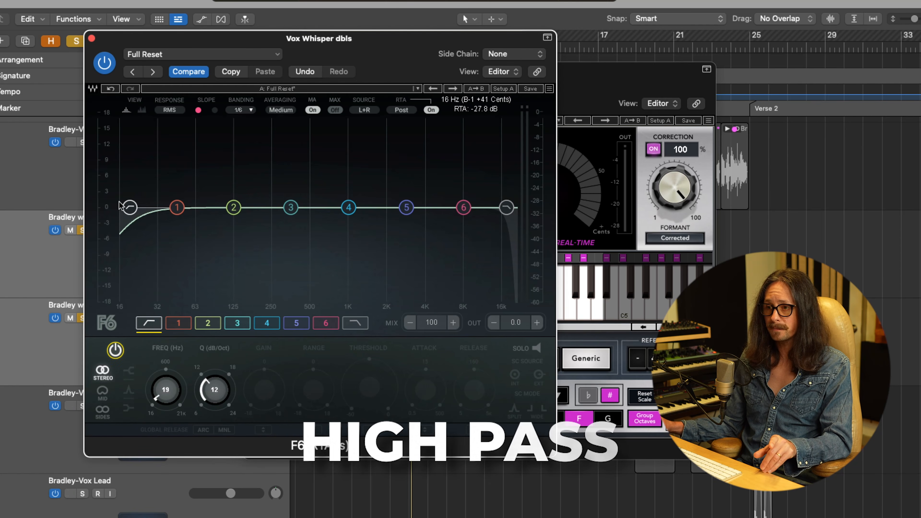
pyautogui.moveTo(131, 208); pyautogui.dragTo(258, 208)
pyautogui.press('space')
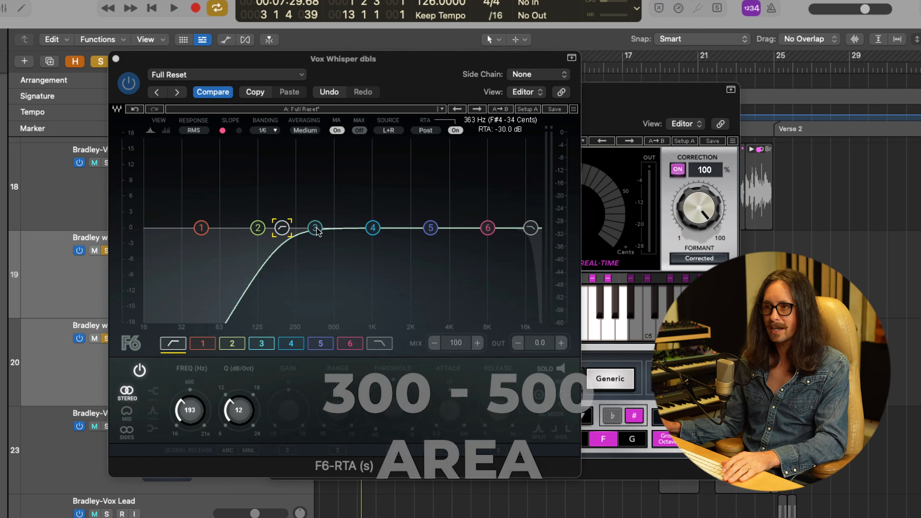
# Audition EQ band 3 in solo during playback and set it to a -1.6 dB dip at about 374 Hz.
pyautogui.click(318, 232)
pyautogui.moveTo(318, 232); pyautogui.dragTo(333, 236)
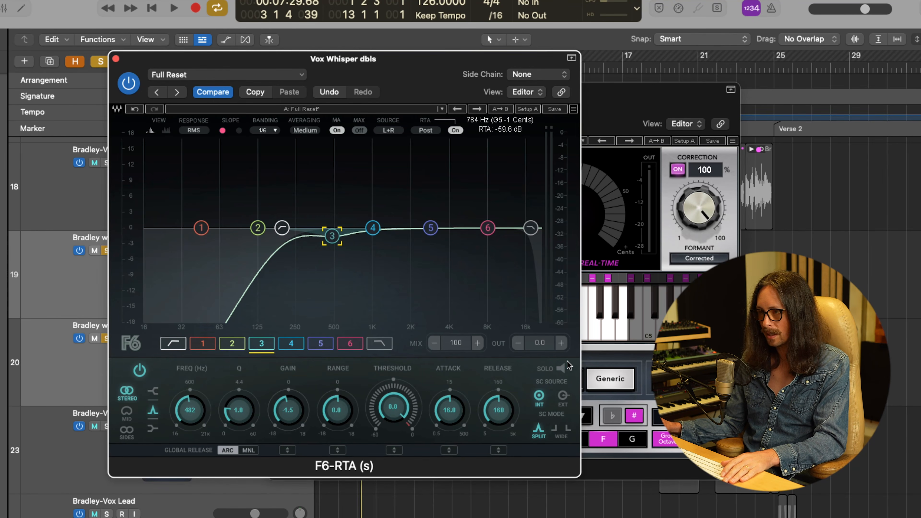
pyautogui.click(561, 369)
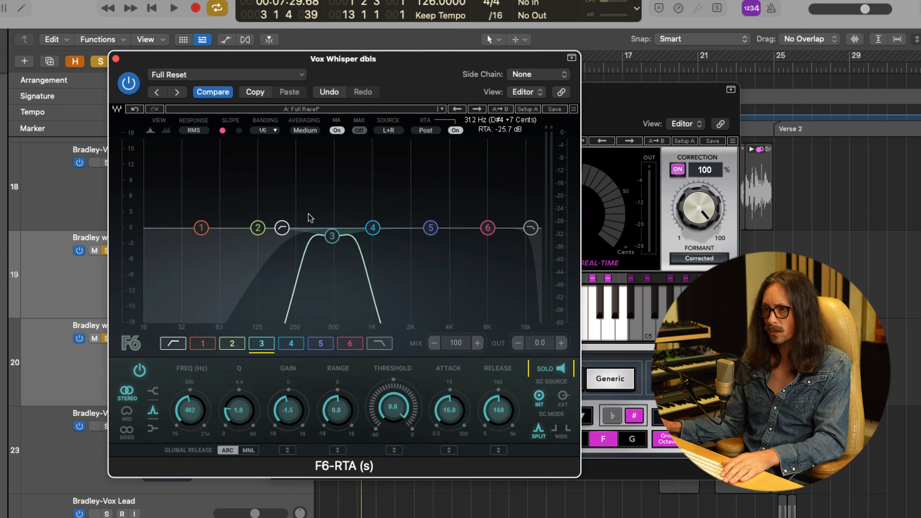
pyautogui.press('space')
pyautogui.moveTo(332, 237)
pyautogui.mouseDown()
pyautogui.moveTo(301, 243)
pyautogui.moveTo(344, 239)
pyautogui.mouseUp()
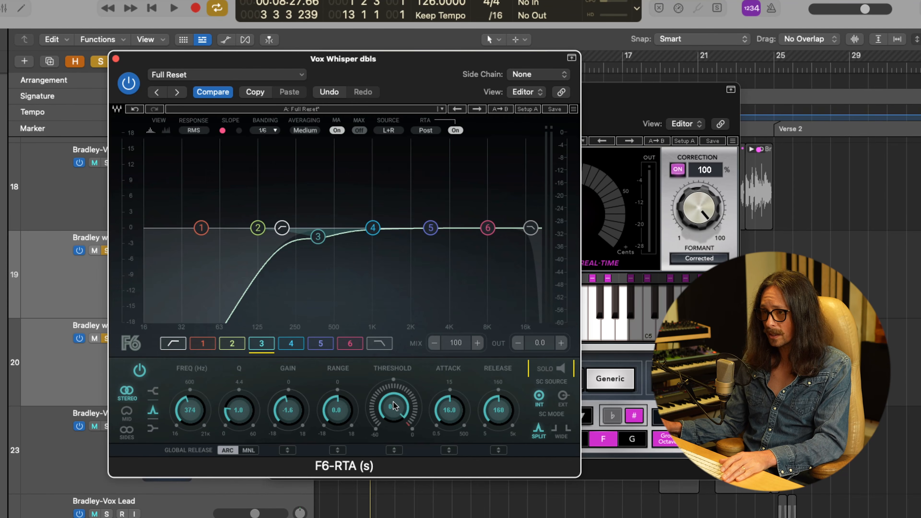
# Make EQ band 3 dynamic with a range of -4.1, a Q of 2.0 and a threshold of about -34.
pyautogui.moveTo(393, 404); pyautogui.dragTo(394, 417)
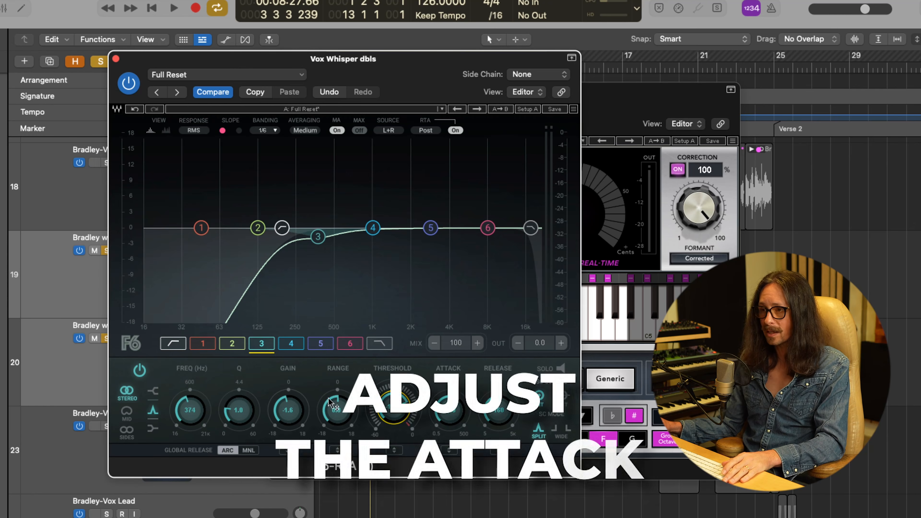
pyautogui.moveTo(333, 413); pyautogui.dragTo(346, 419)
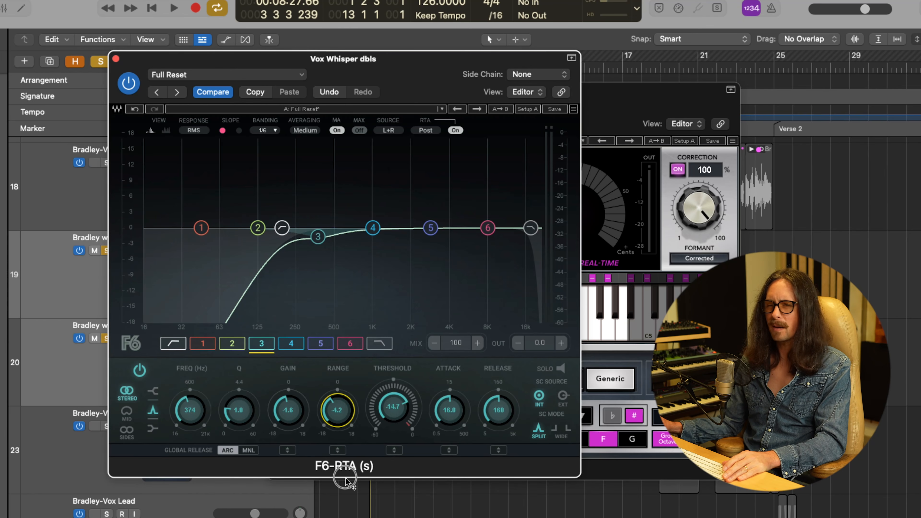
pyautogui.moveTo(346, 479); pyautogui.dragTo(344, 476)
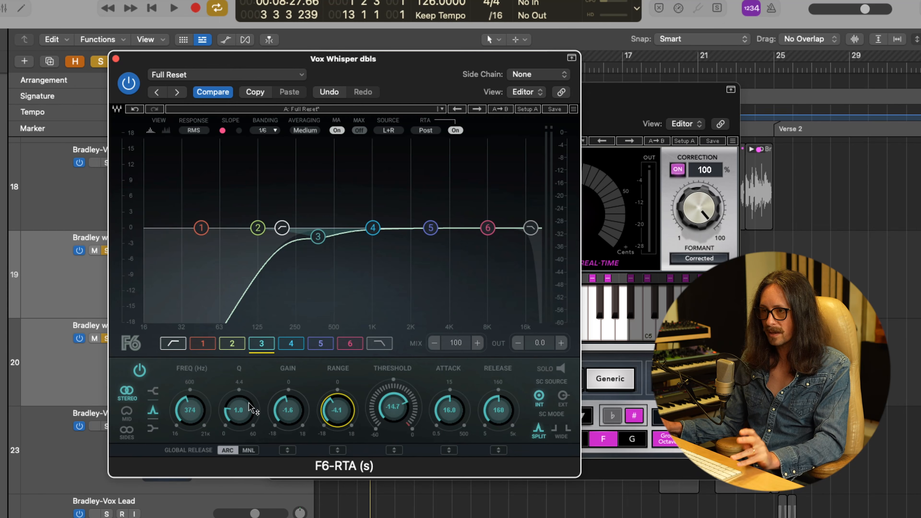
pyautogui.moveTo(234, 400); pyautogui.dragTo(243, 370)
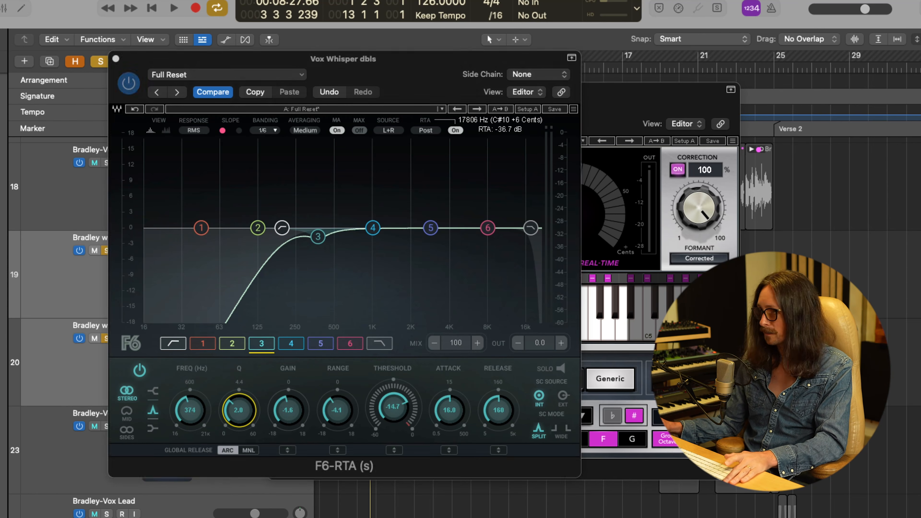
pyautogui.moveTo(394, 408); pyautogui.dragTo(385, 517)
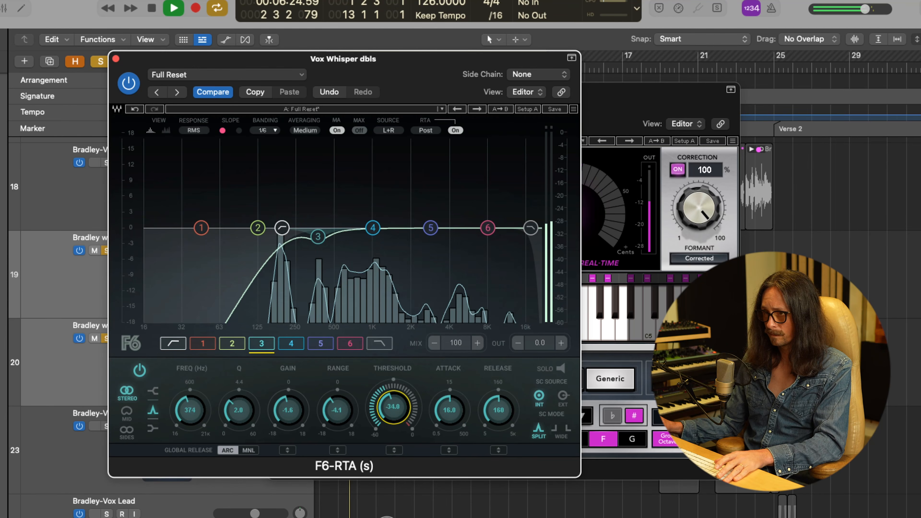
pyautogui.moveTo(394, 407); pyautogui.dragTo(394, 407)
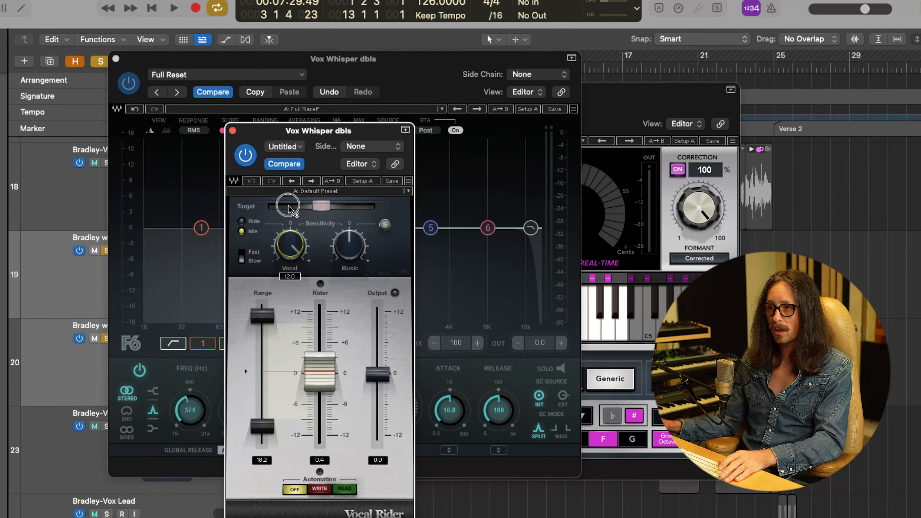
# Lower Vocal Rider's music sensitivity to its minimum and nudge the target level slightly up.
pyautogui.moveTo(349, 245); pyautogui.dragTo(348, 256)
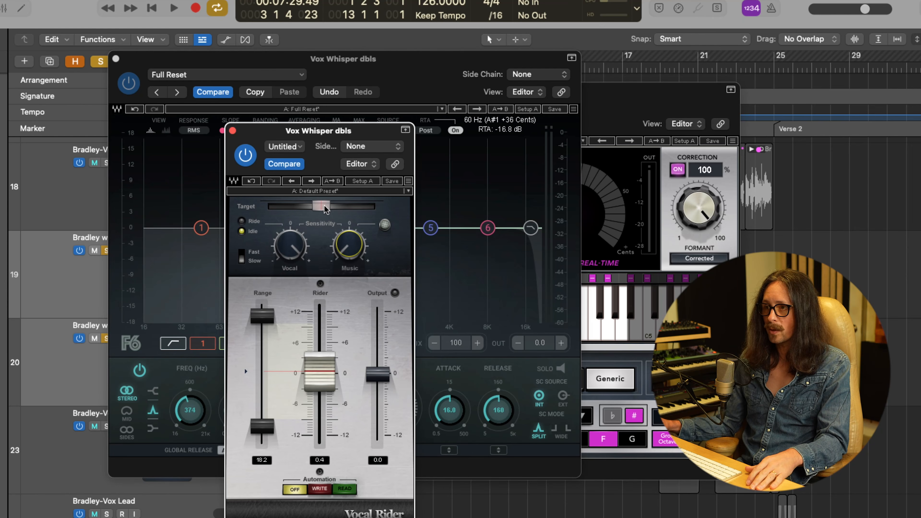
pyautogui.moveTo(324, 208); pyautogui.dragTo(328, 208)
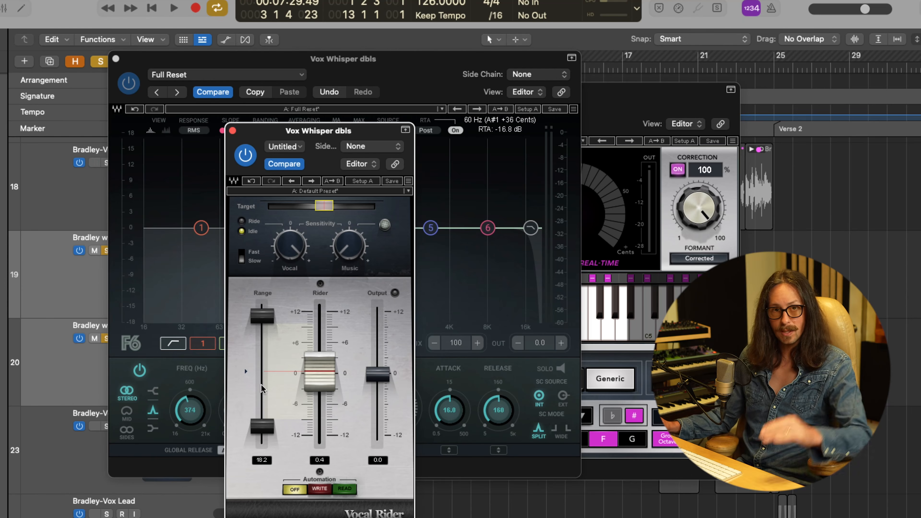
# Narrow Vocal Rider's range to 3.9 above zero while checking the riding during playback.
pyautogui.moveTo(262, 425); pyautogui.dragTo(265, 324)
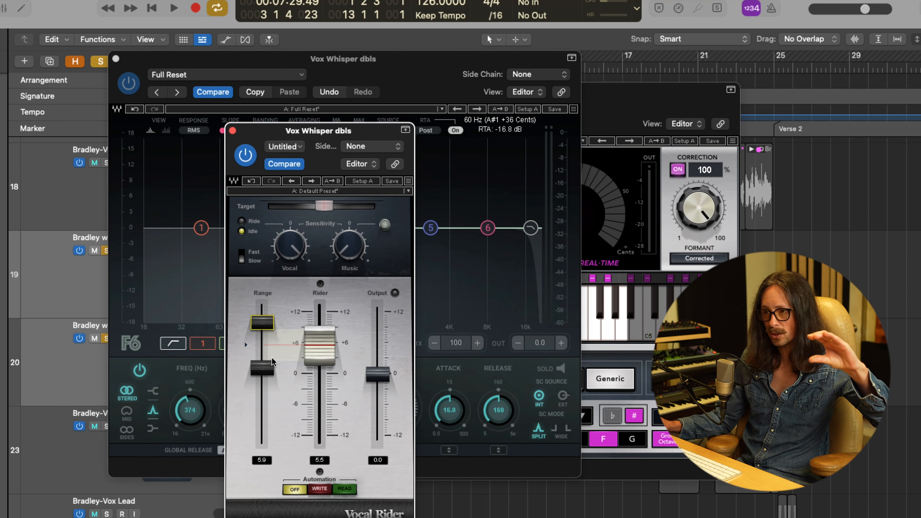
pyautogui.moveTo(273, 369); pyautogui.dragTo(271, 365)
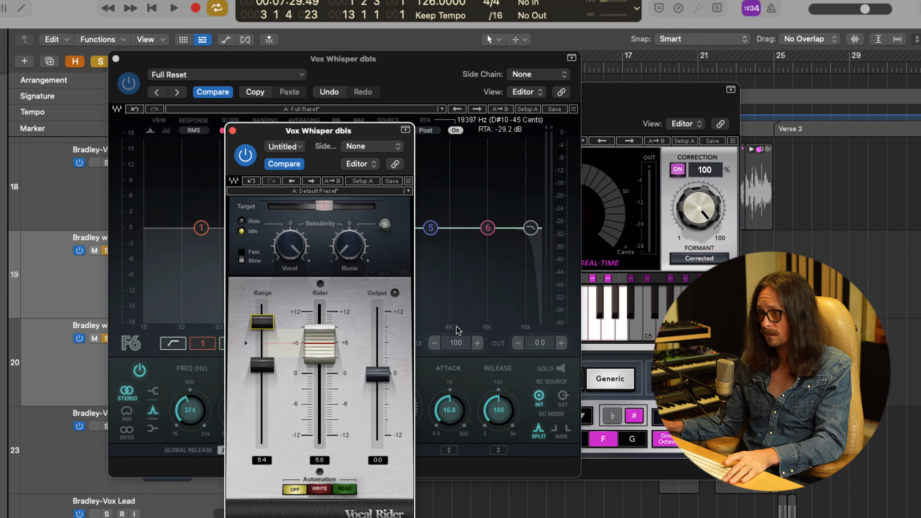
pyautogui.click(873, 33)
pyautogui.press('space')
pyautogui.moveTo(261, 364); pyautogui.dragTo(260, 334)
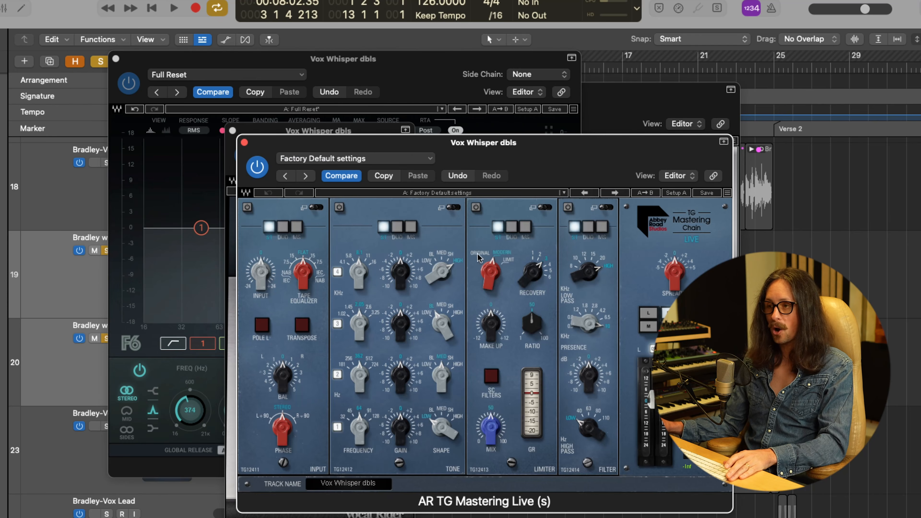
# Boost tone band 4 in the TG Mastering chain by about 1.4 and raise its frequency to the highest setting.
pyautogui.moveTo(533, 167); pyautogui.dragTo(339, 98)
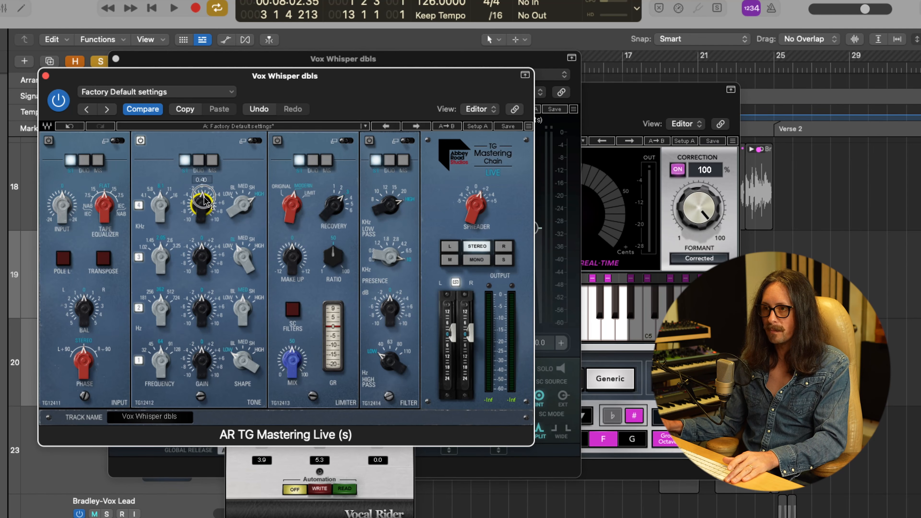
pyautogui.moveTo(157, 189); pyautogui.dragTo(158, 185)
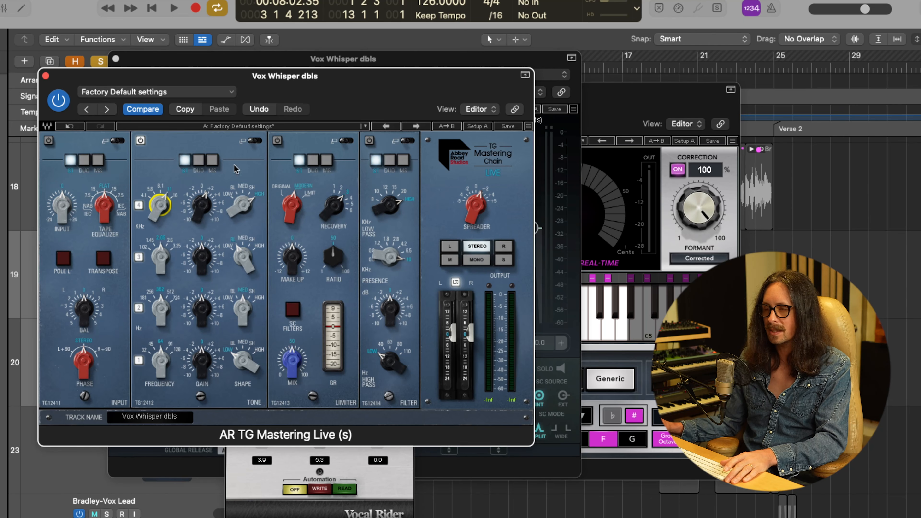
pyautogui.press('space')
pyautogui.click(202, 181)
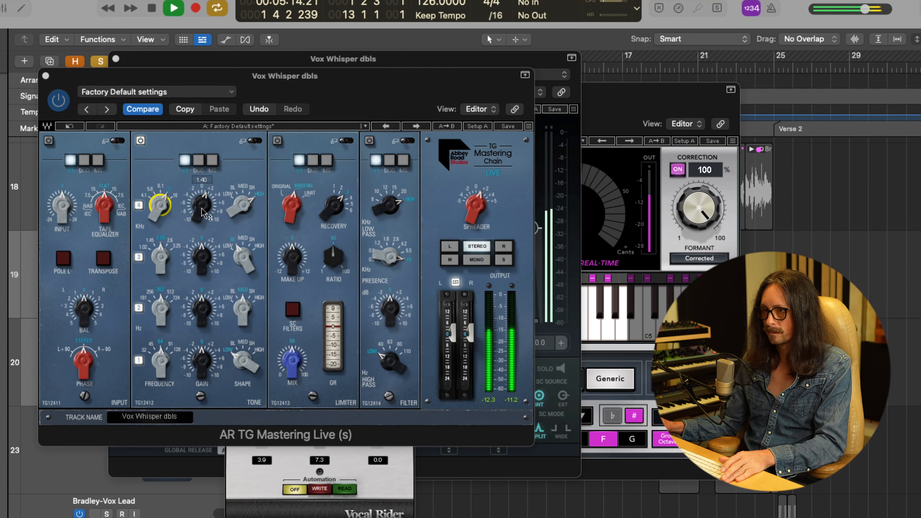
pyautogui.moveTo(204, 136); pyautogui.dragTo(202, 158)
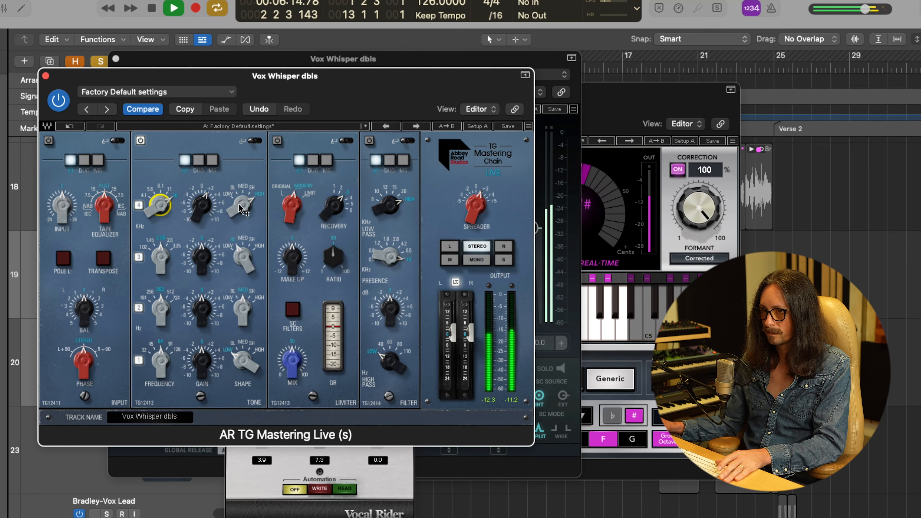
# Compare the TG Mastering chain with its bypass, then slightly boost tone band 3 at its highest frequency setting.
pyautogui.click(60, 101)
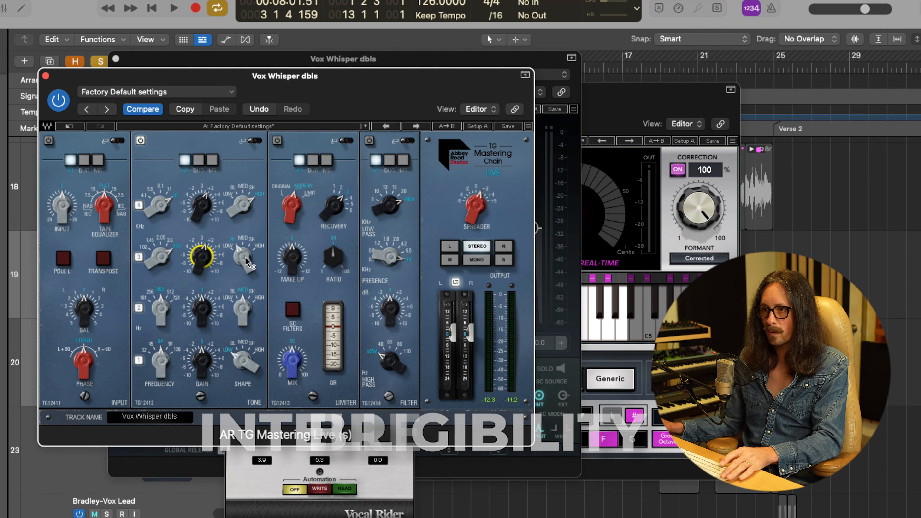
pyautogui.press('space')
pyautogui.click(202, 263)
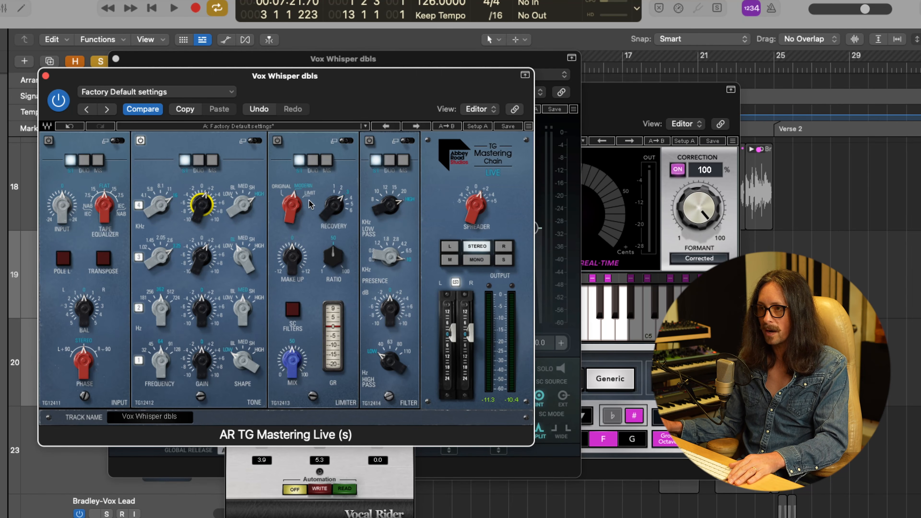
# Switch the TG Mastering limiter to Limit mode and inspect its detailed view before returning to the overview.
pyautogui.moveTo(292, 213); pyautogui.dragTo(325, 66)
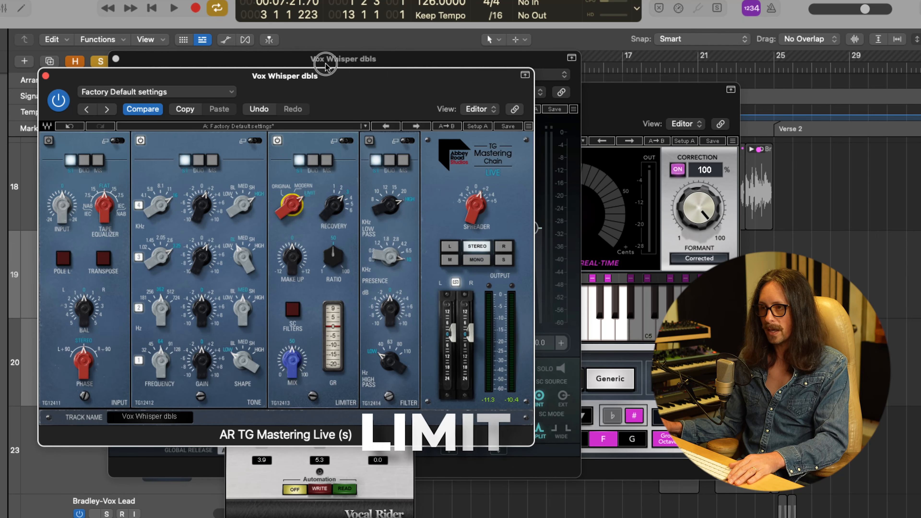
pyautogui.click(348, 141)
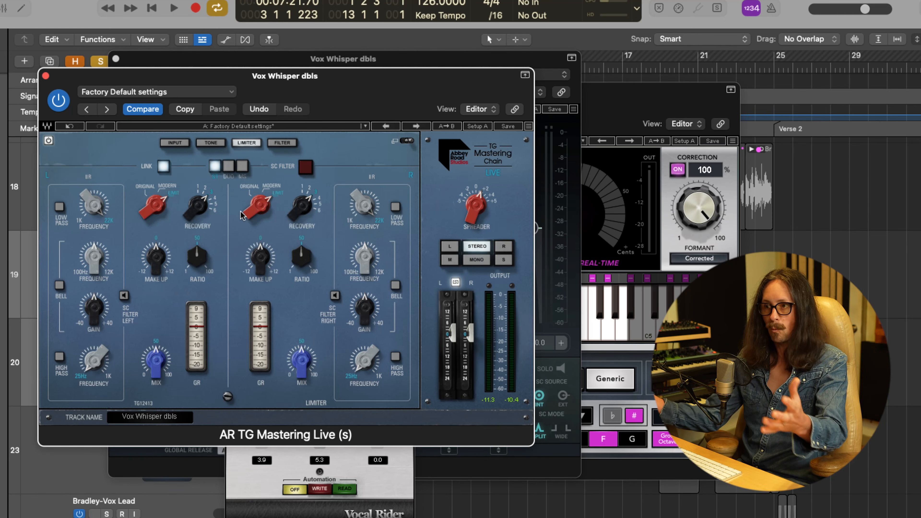
pyautogui.click(406, 141)
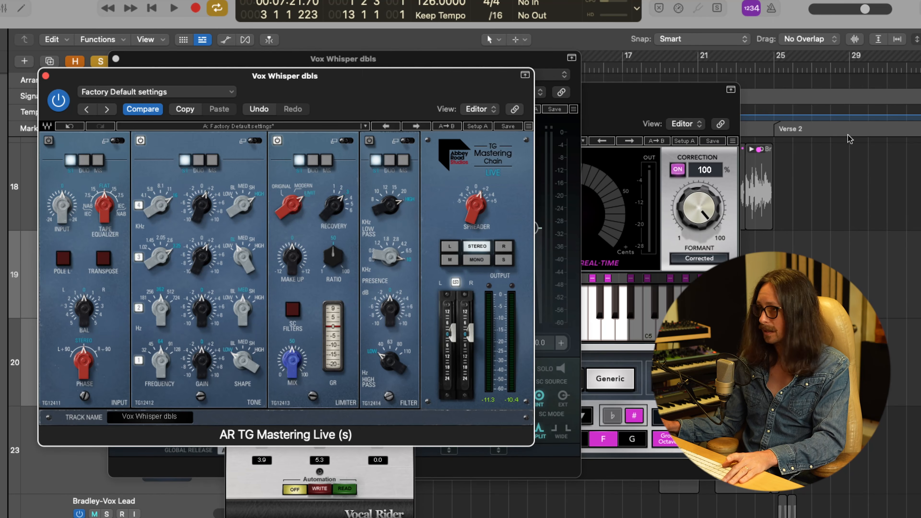
# Set the limiter's mix to 100 and adjust its ratio while the whisper doubles play.
pyautogui.press('space')
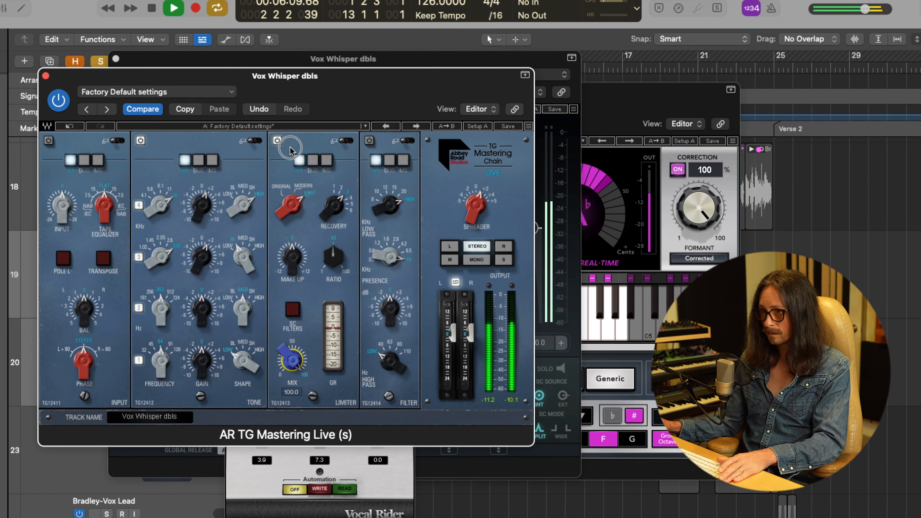
pyautogui.click(339, 262)
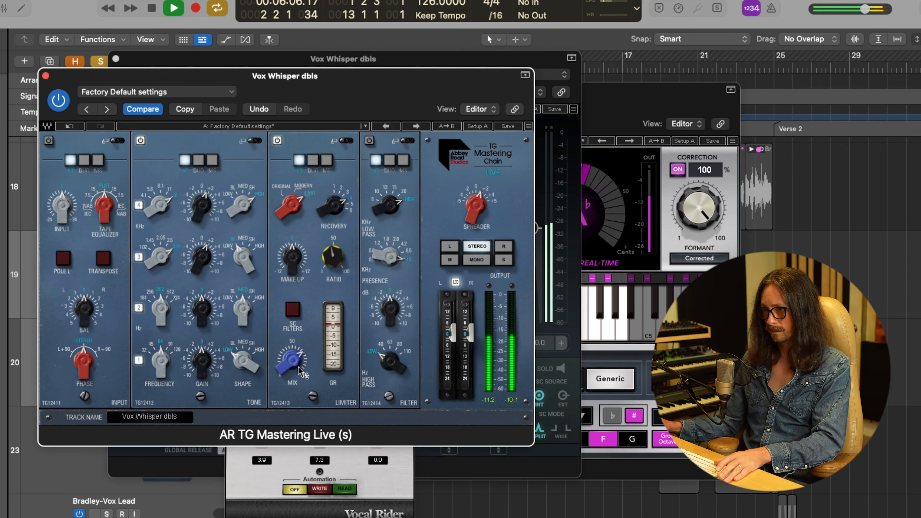